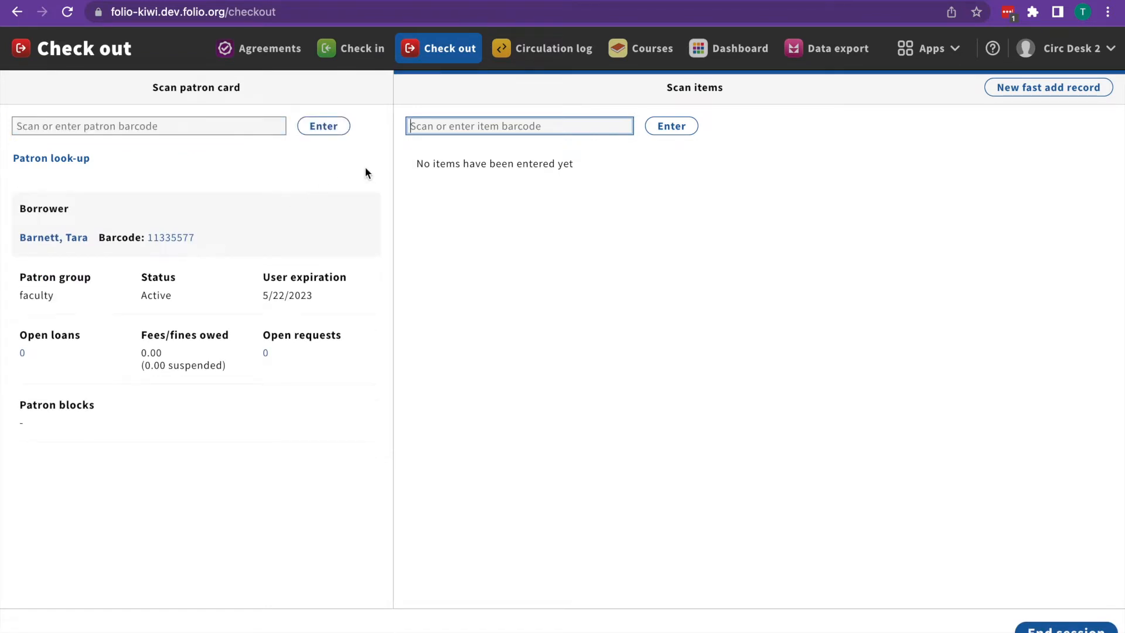
Step: Check out Momo (22446688) and The summer book (33557799), then end the session
type("22446688")
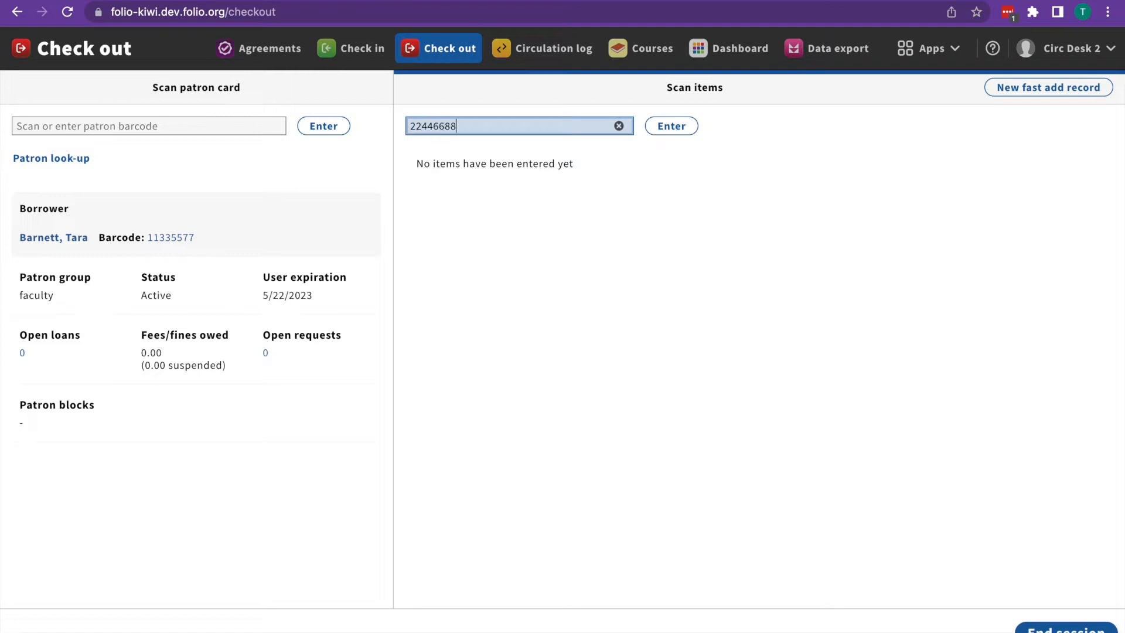
key("Return")
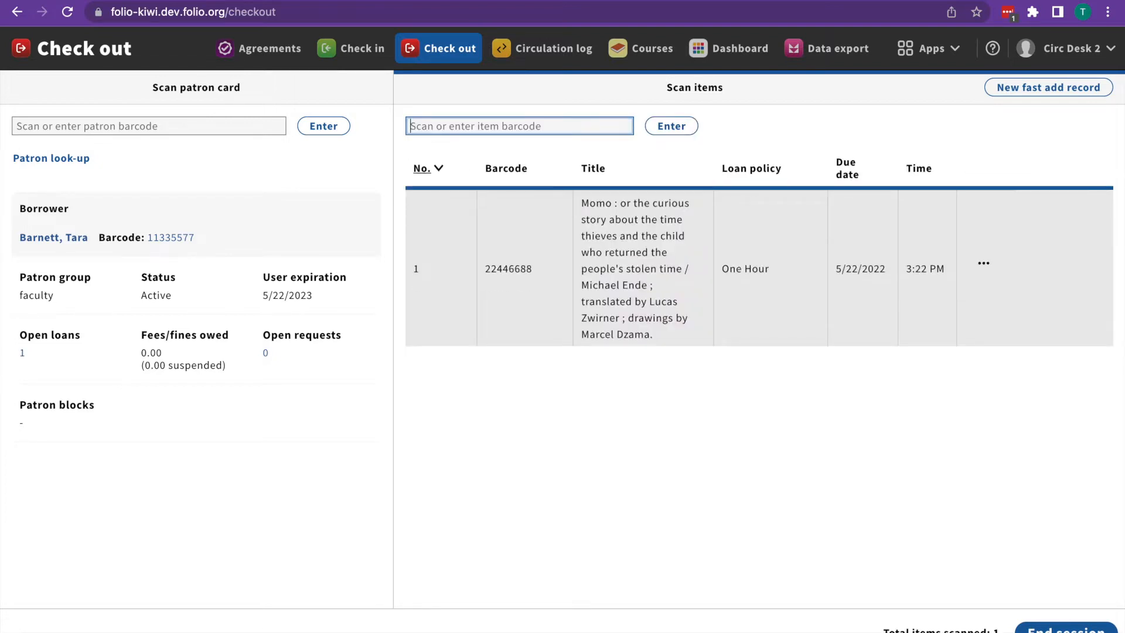
type("33557799")
key("Return")
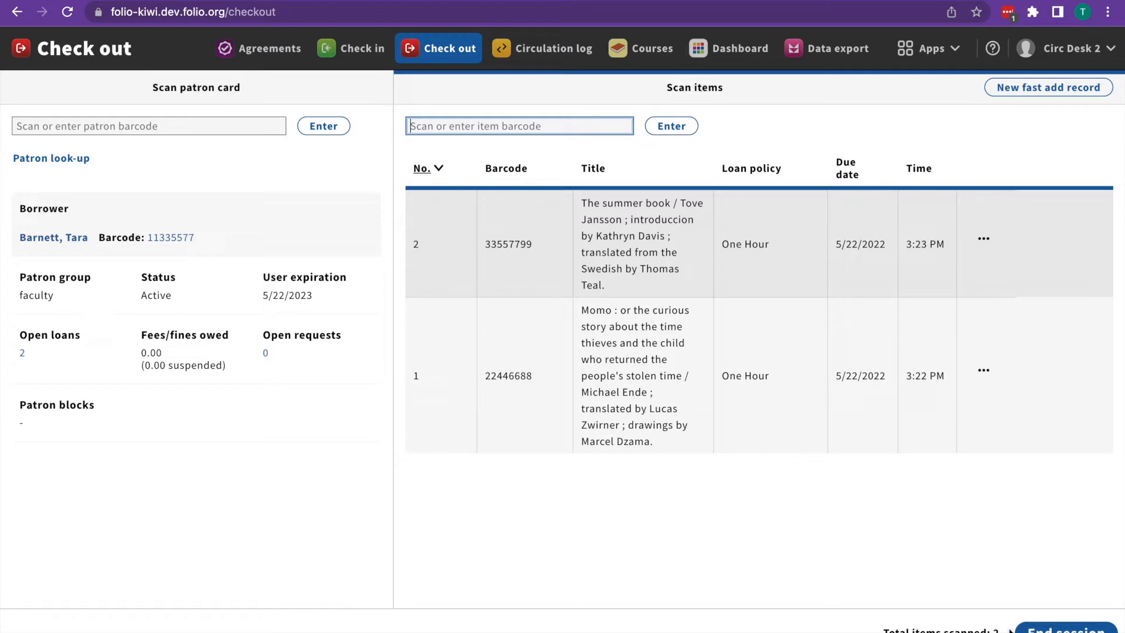
left_click(1066, 630)
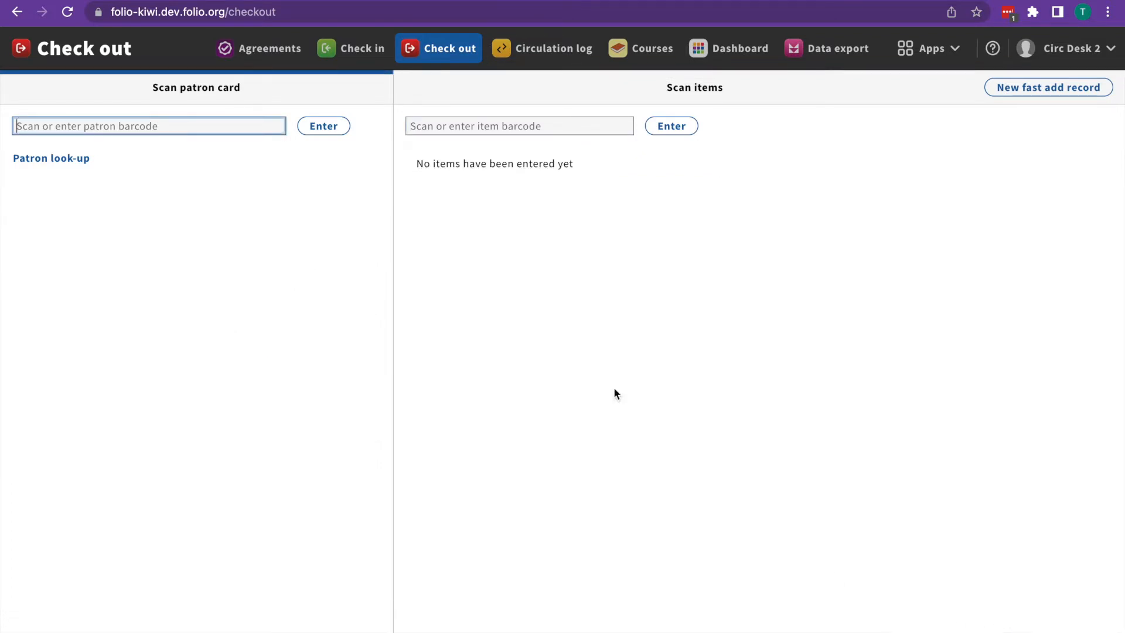
Step: Search Patron look-up by the faculty patron's surname and select them as the borrower
left_click(68, 170)
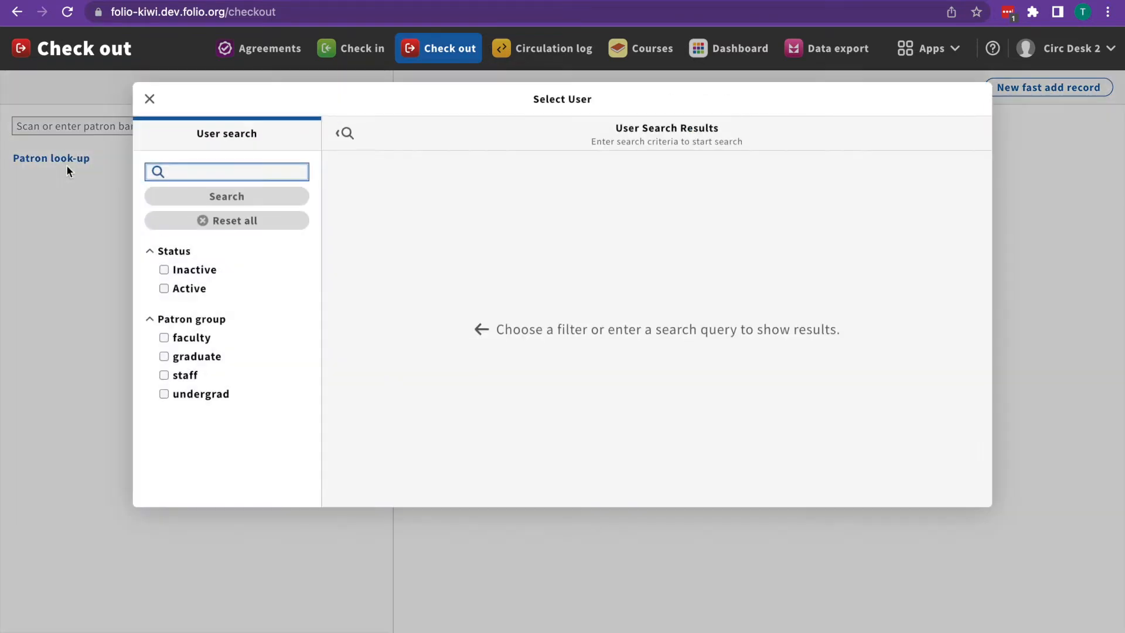
type("barnett")
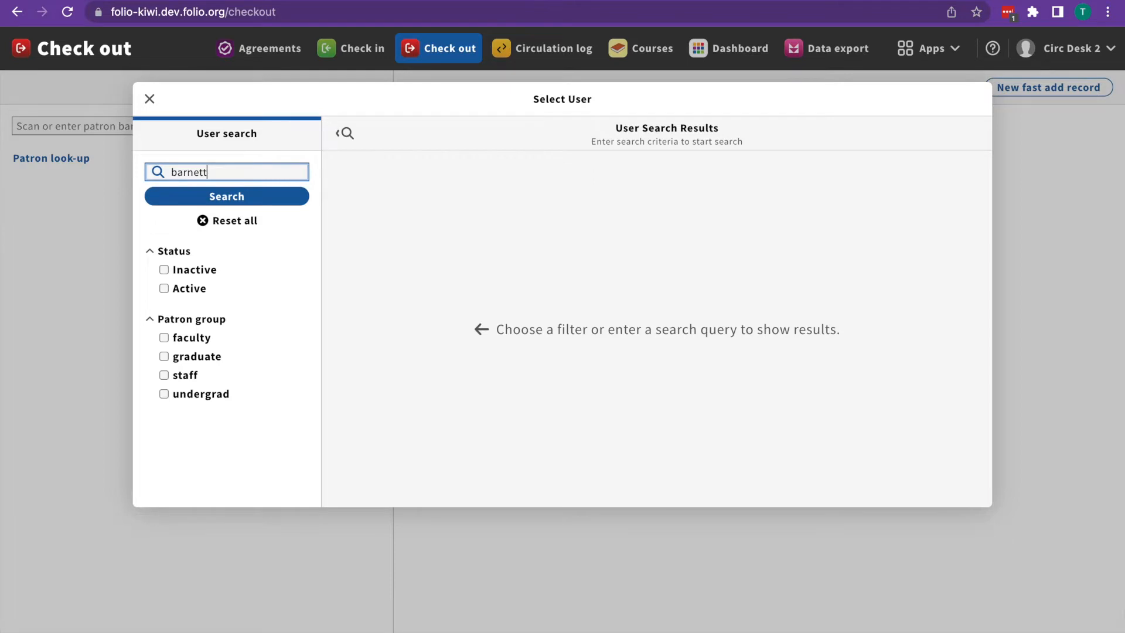
key("Return")
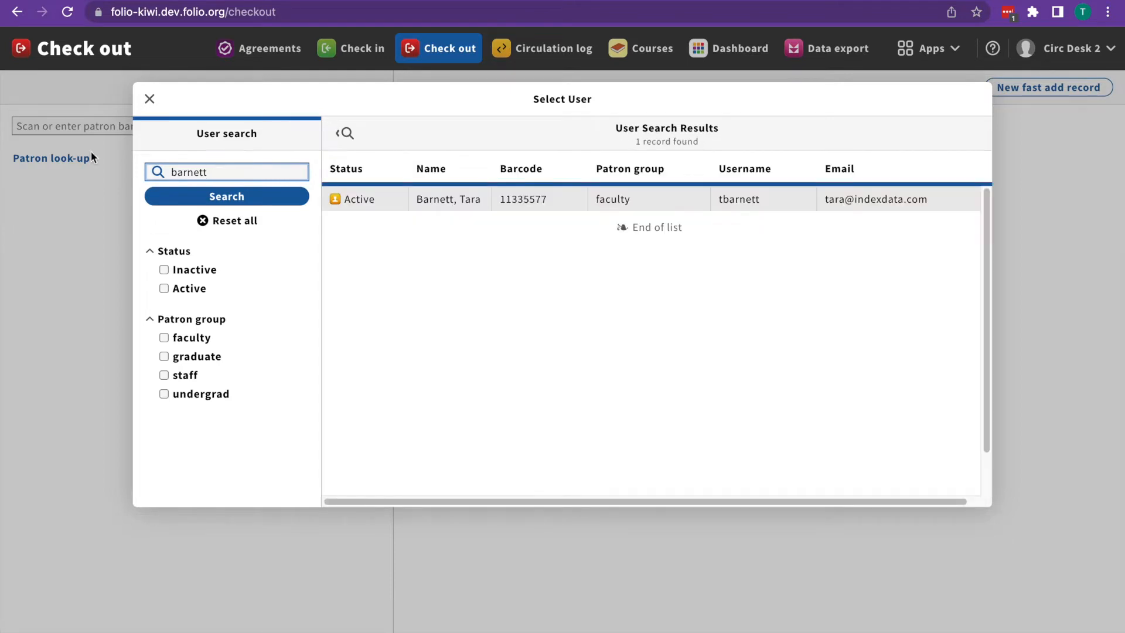
left_click(444, 199)
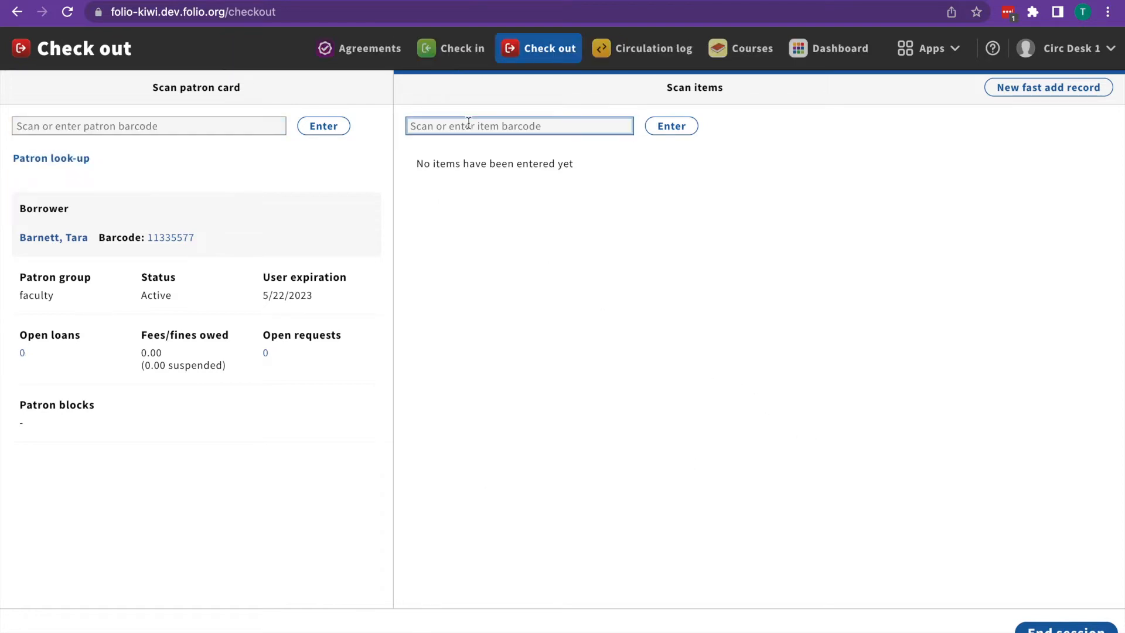
Step: After the not-found 9000, check out A semantic web primer (90000), confirming its item note
type("9000")
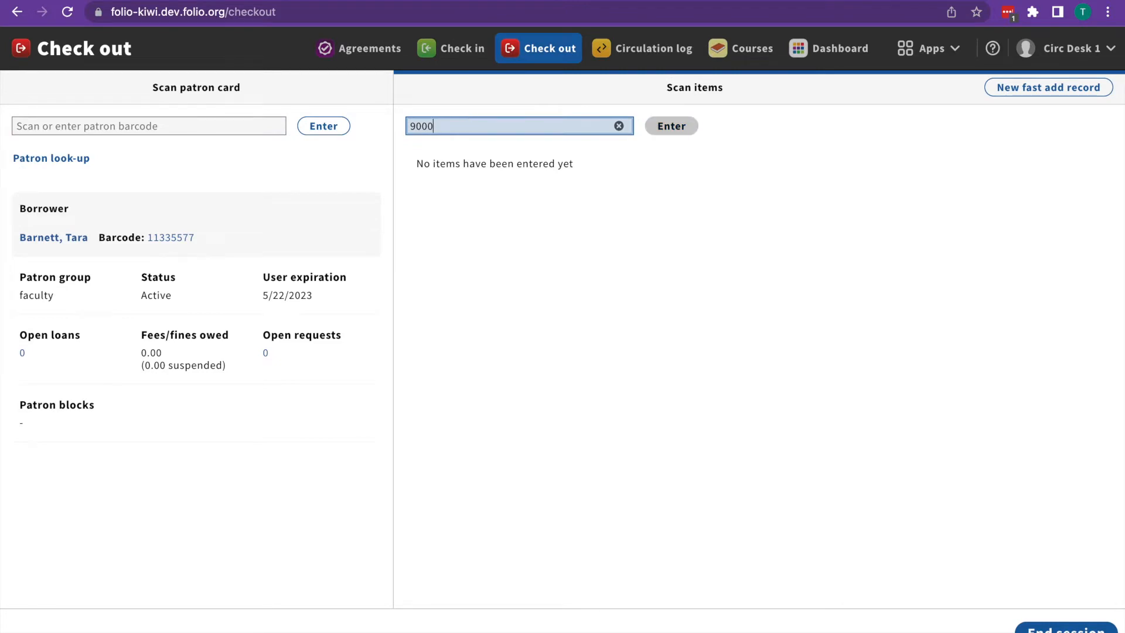
key("Return")
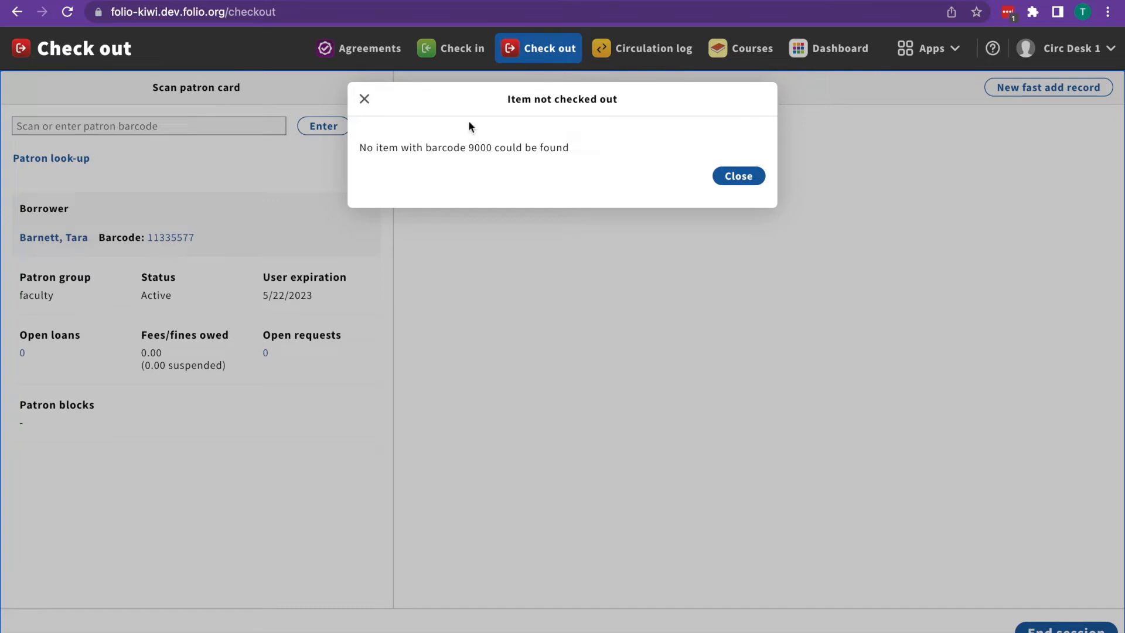
left_click(736, 175)
type("90000")
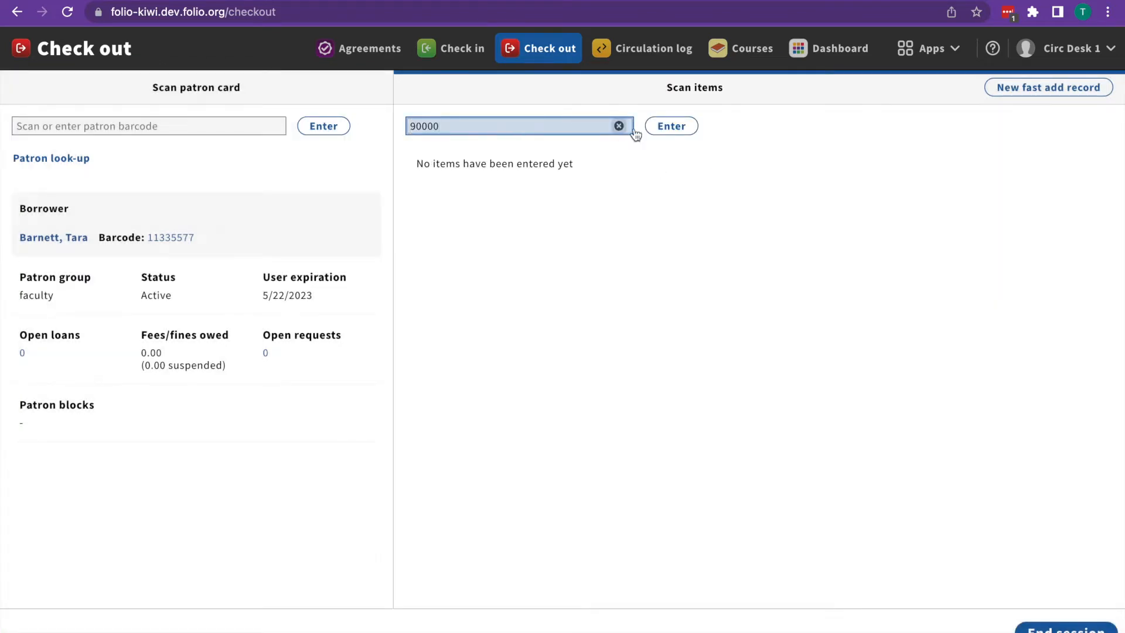
left_click(672, 129)
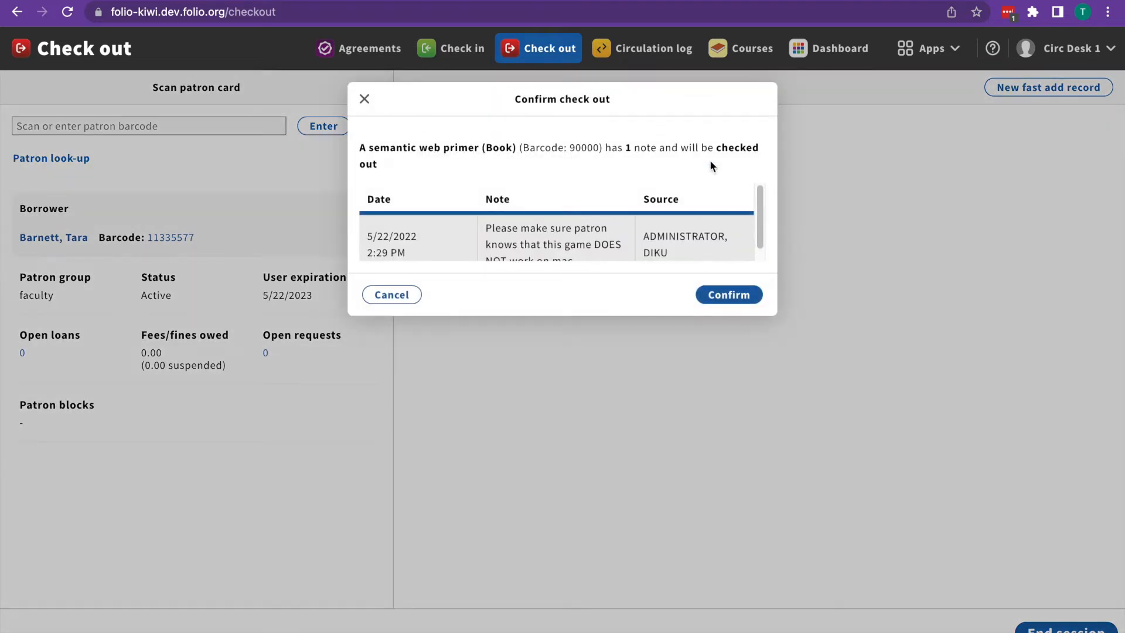
scroll(762, 209, "down", 2)
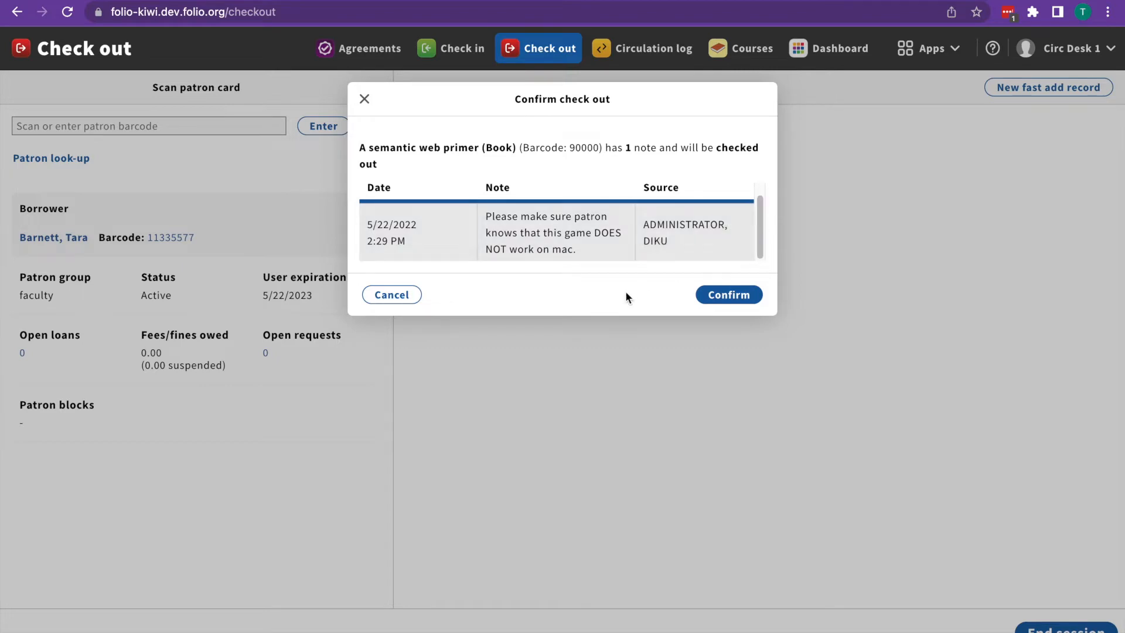
left_click(730, 295)
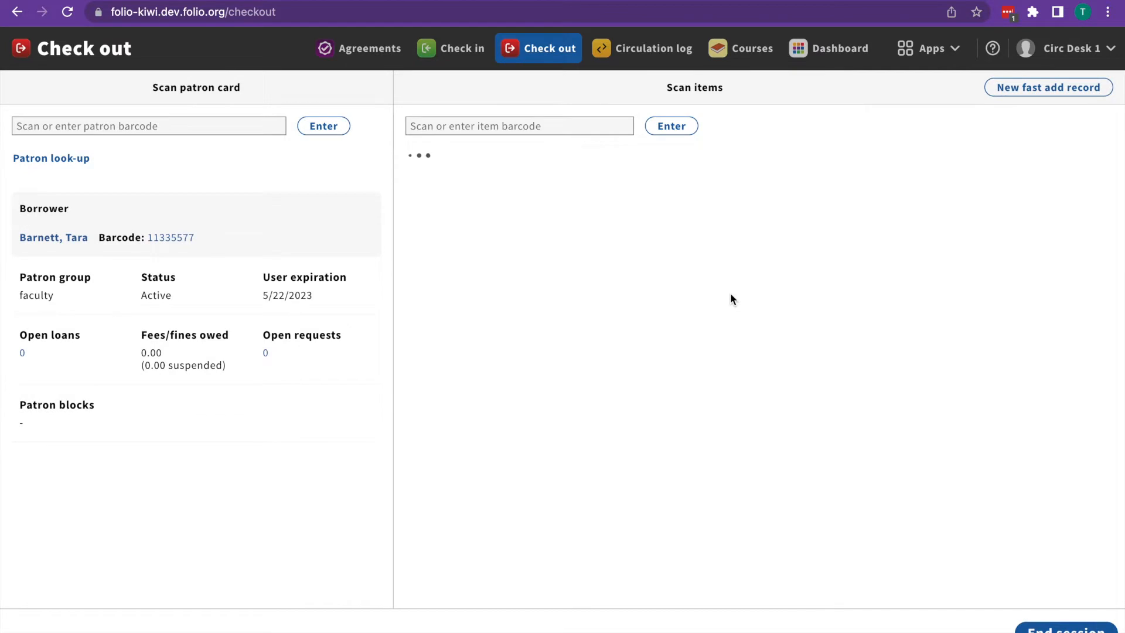
left_click(480, 126)
left_click(688, 128)
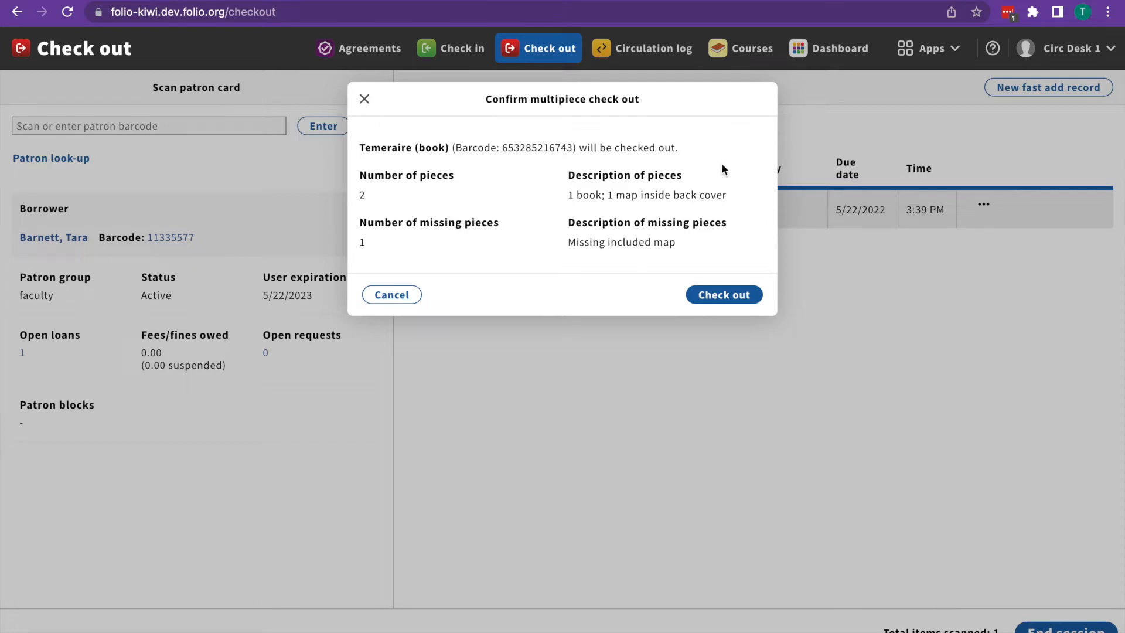
left_click(725, 294)
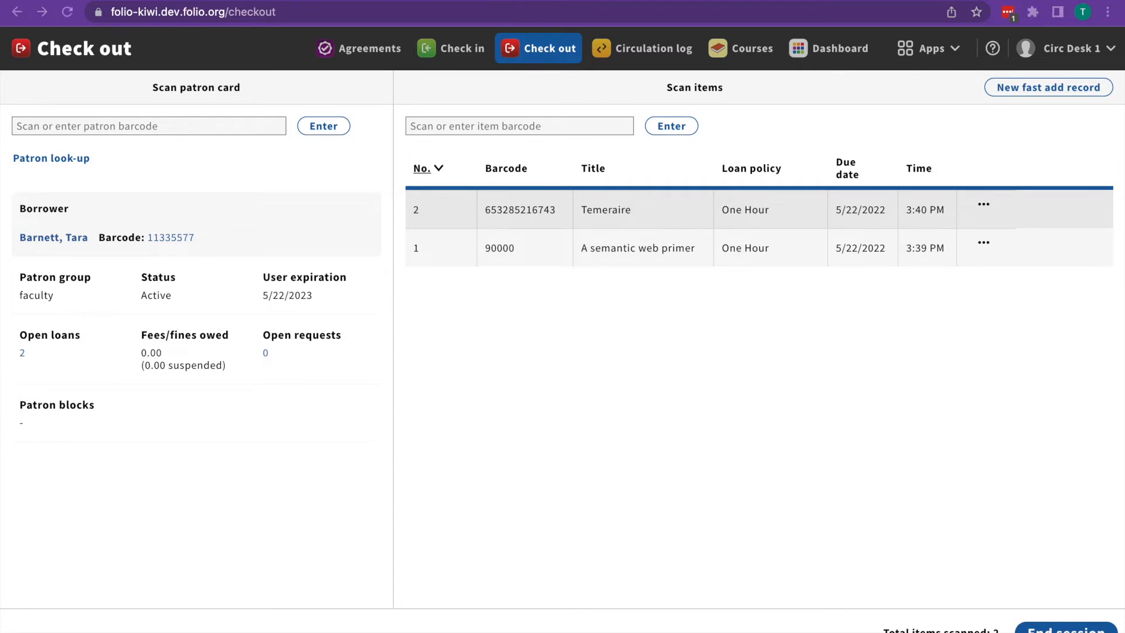
Step: Try item 99775533 (Bridget Jones's Baby) and cancel at the restricted-item warning
left_click(513, 125)
type("99775533")
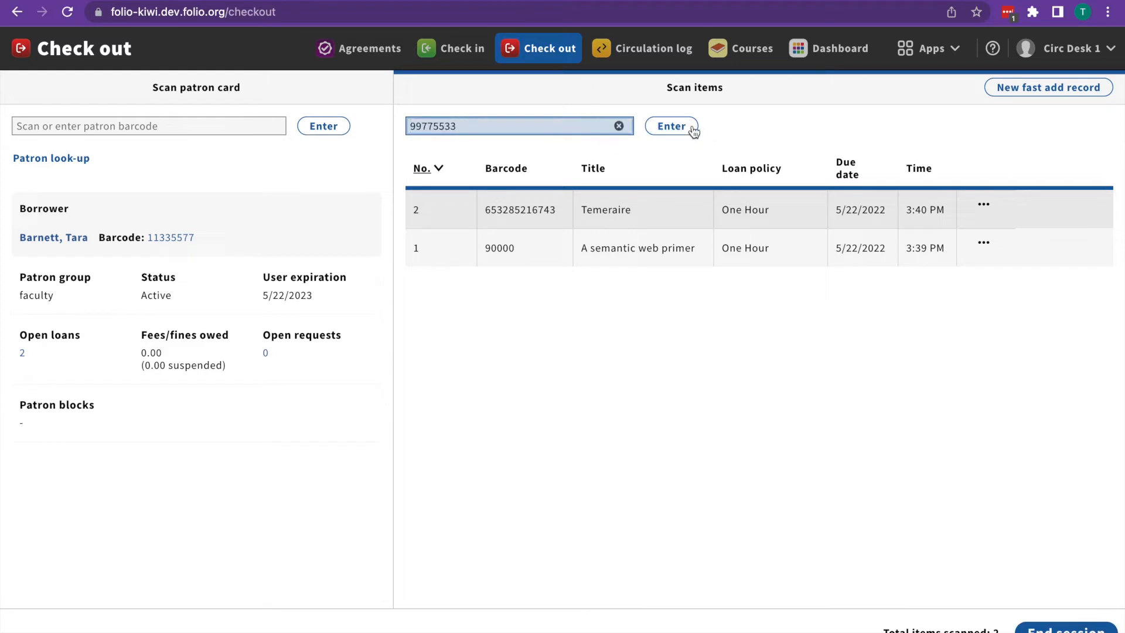
left_click(682, 131)
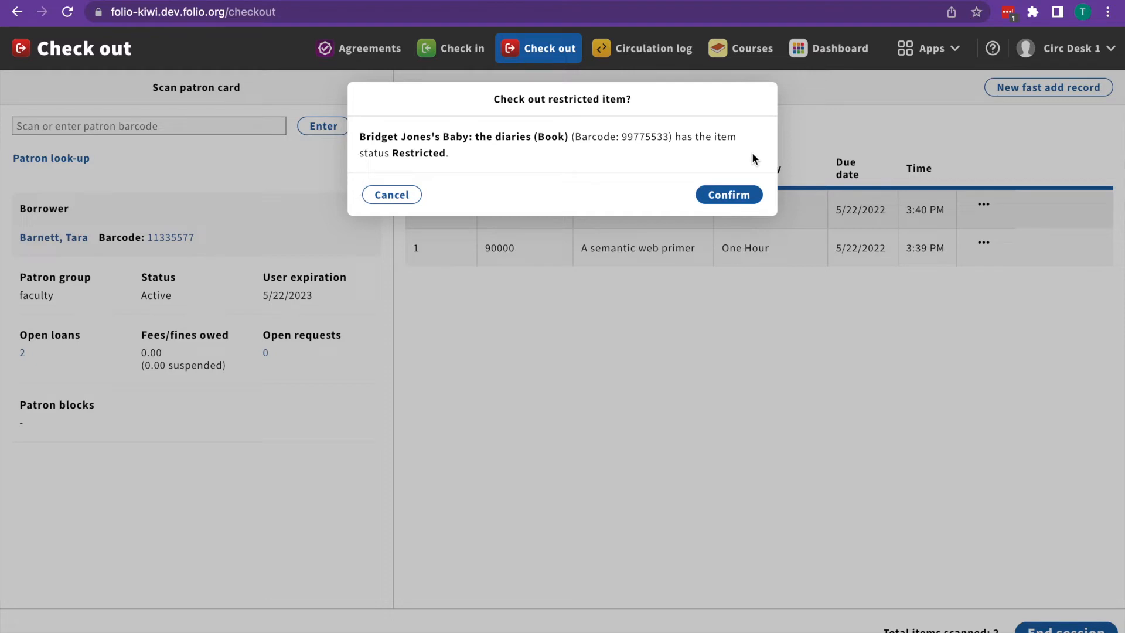
left_click(393, 195)
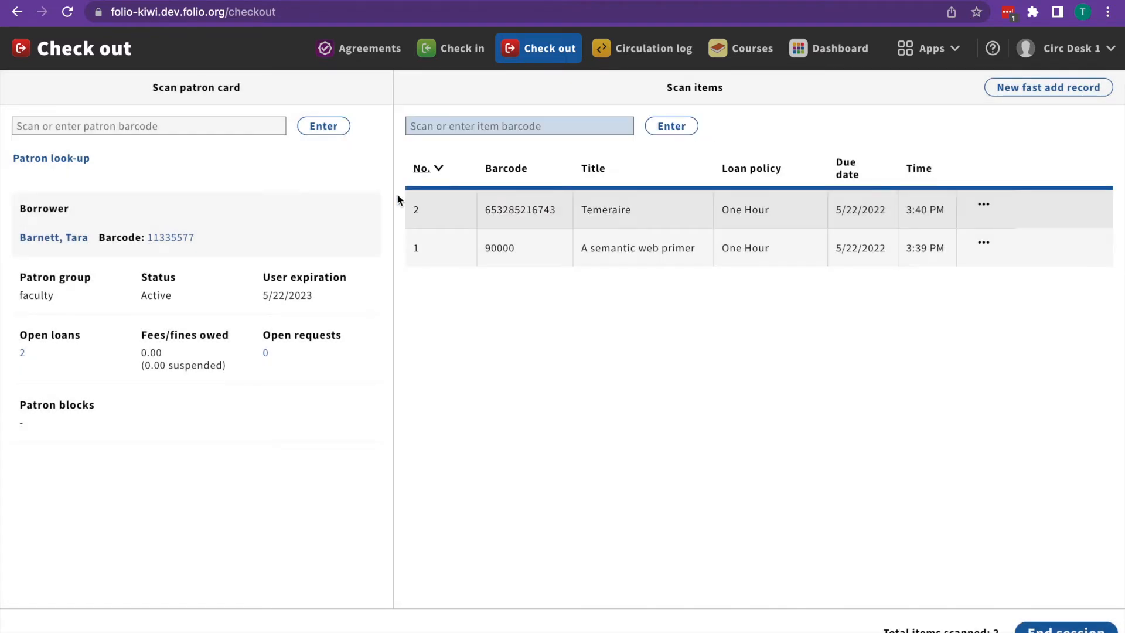
left_click(516, 130)
key("super+v")
left_click(667, 126)
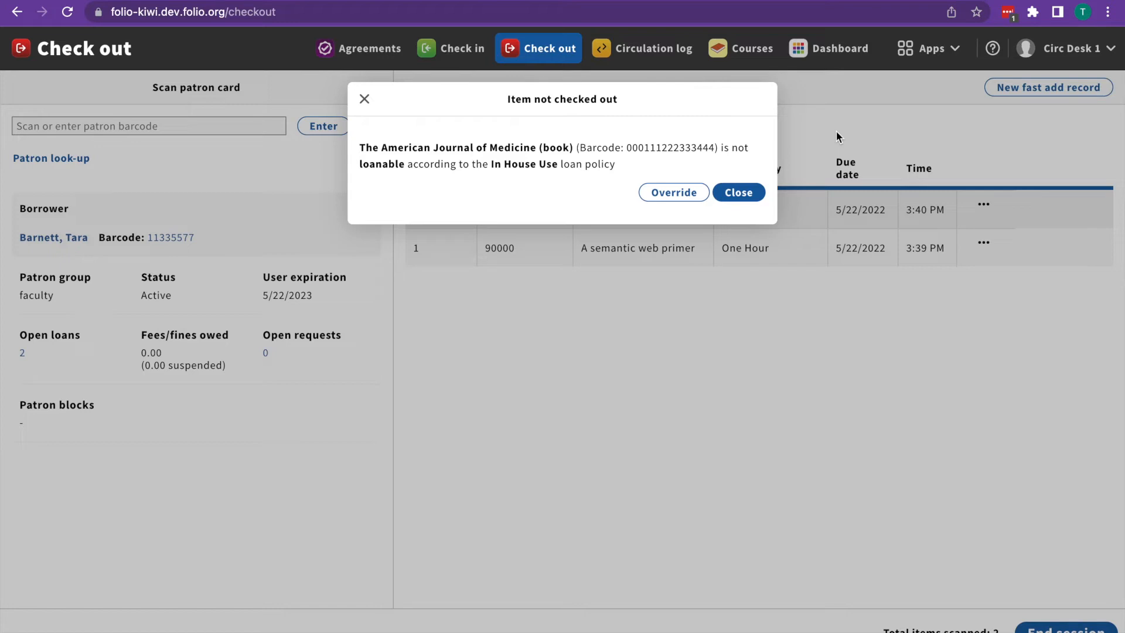
left_click(741, 192)
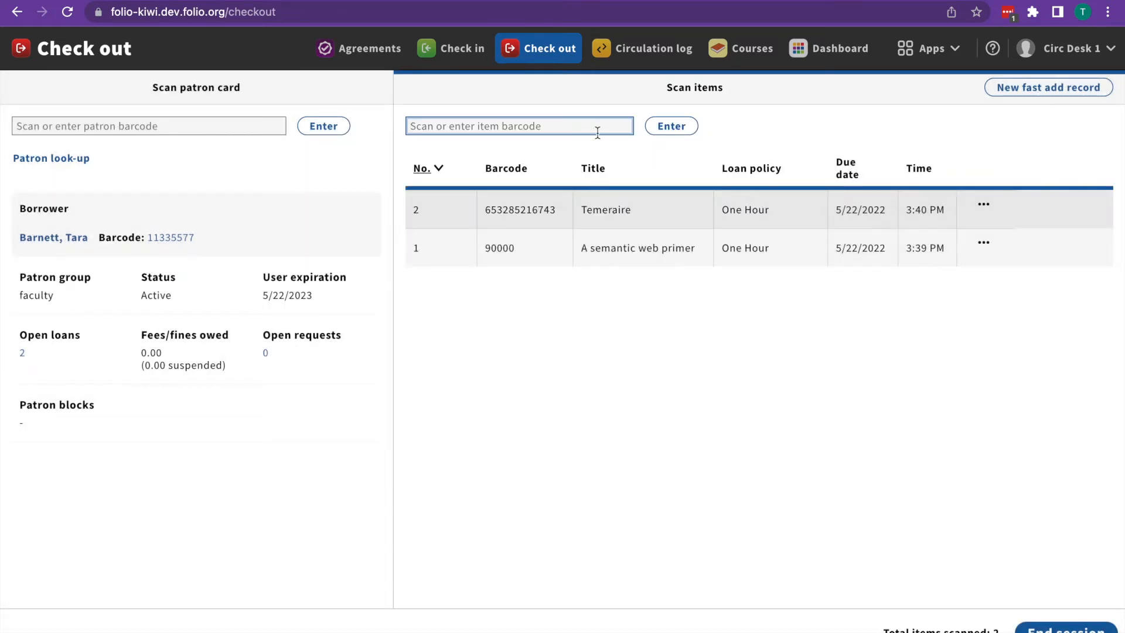
key("ctrl+v")
left_click(688, 127)
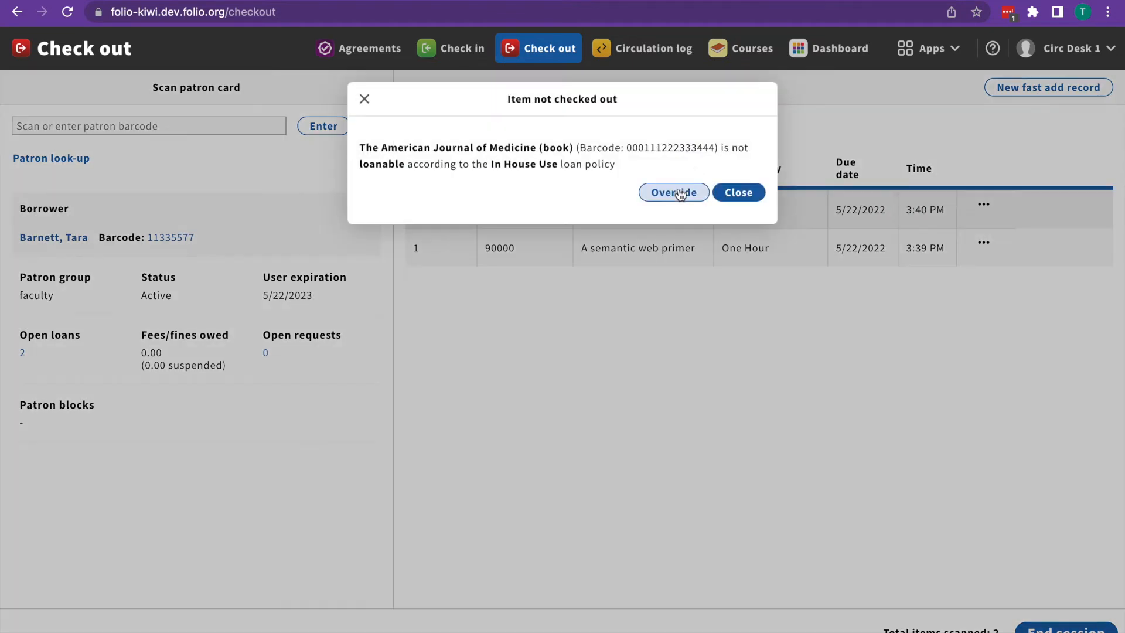
Step: Override the loan policy with due date 05/23/2022 and a one-time override (tcb) comment, then view loan details
left_click(676, 191)
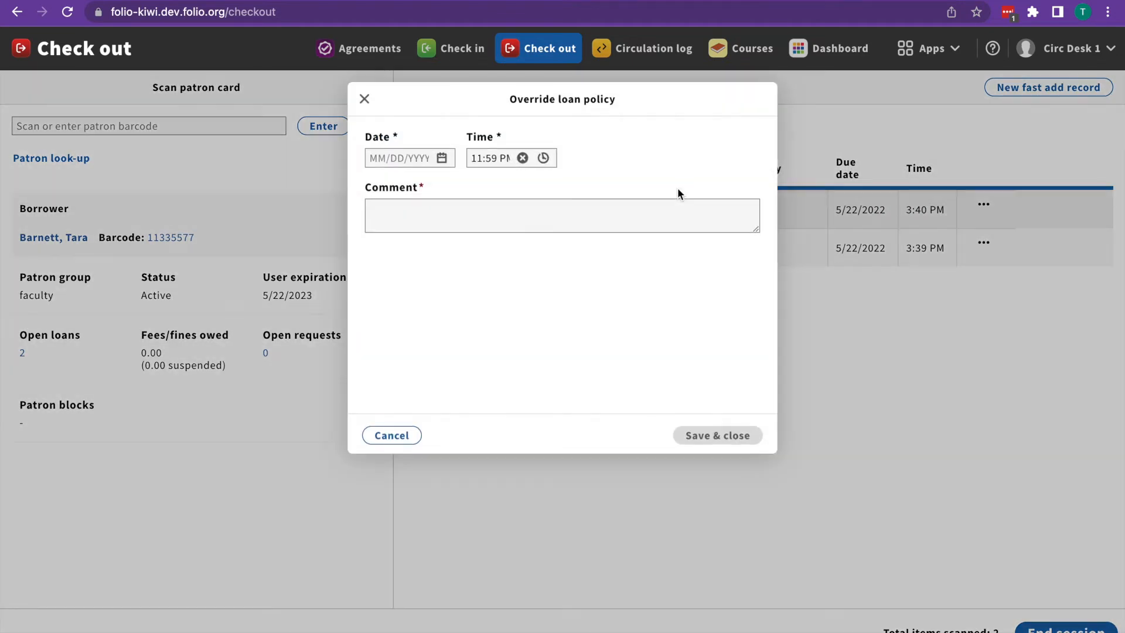
left_click(441, 160)
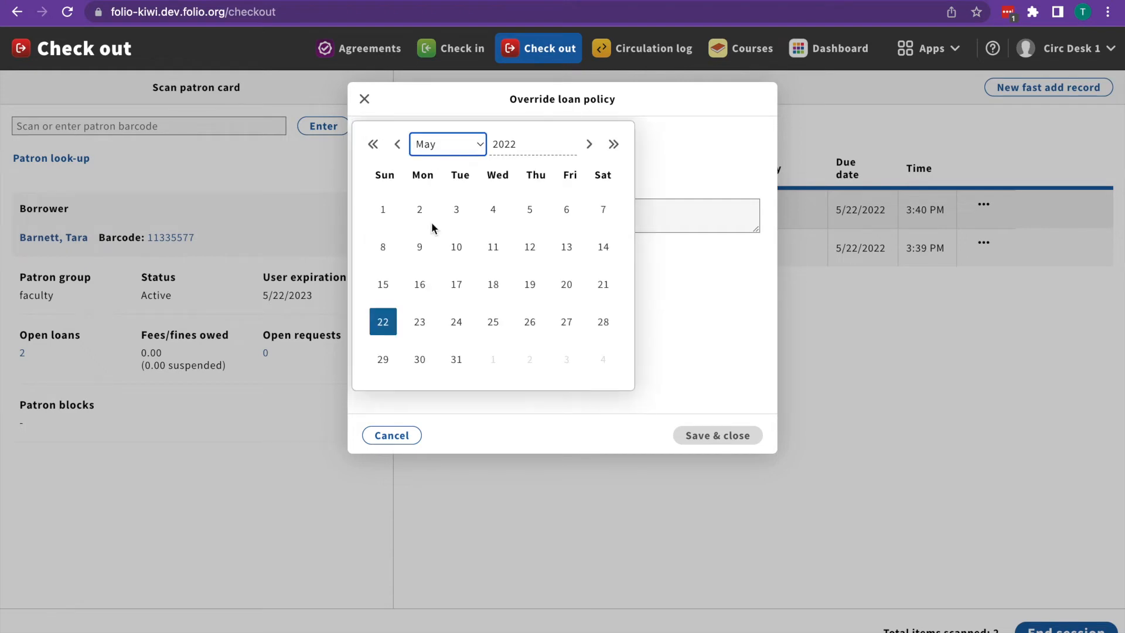
left_click(420, 321)
left_click(447, 211)
type("Onet i")
key("BackSpace")
key("BackSpace")
key("BackSpace")
type("time override (tcb)")
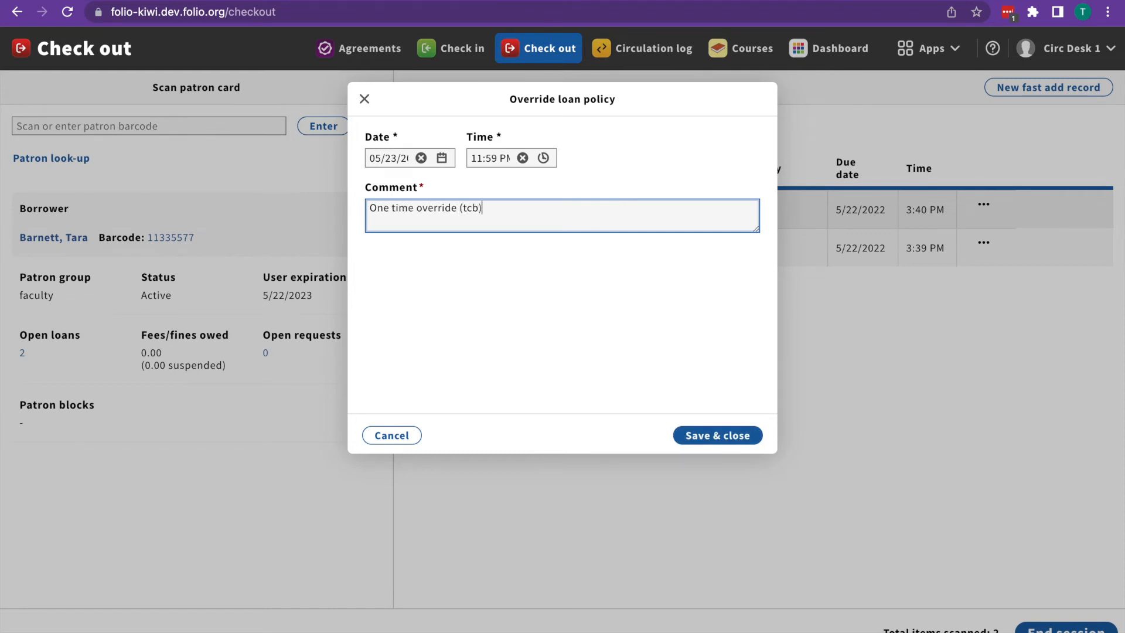
left_click(716, 434)
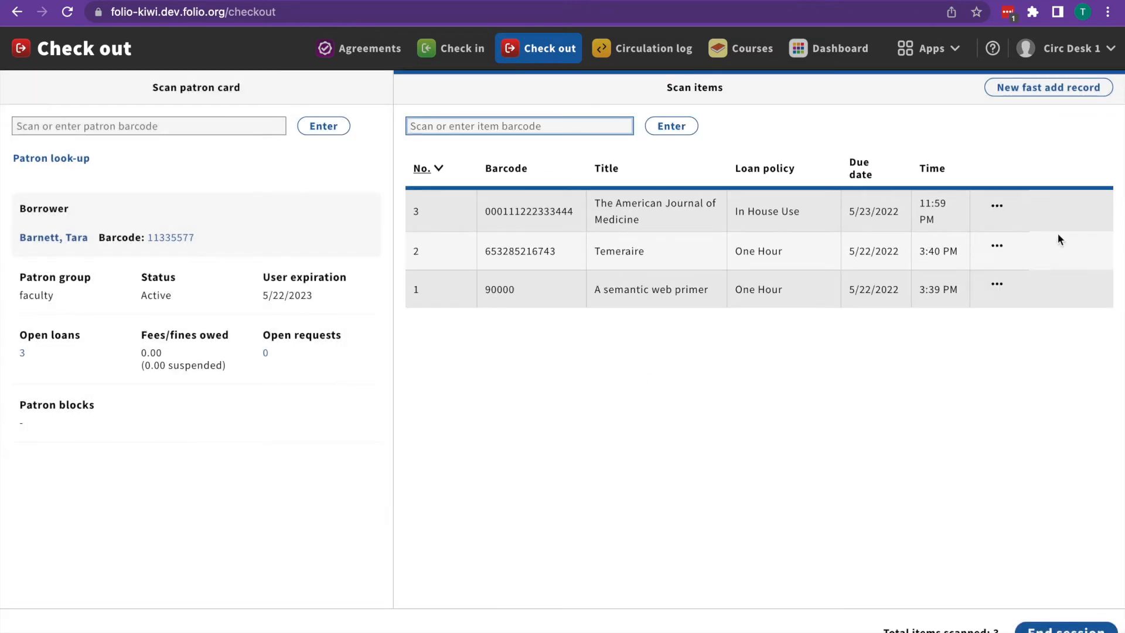
left_click(997, 206)
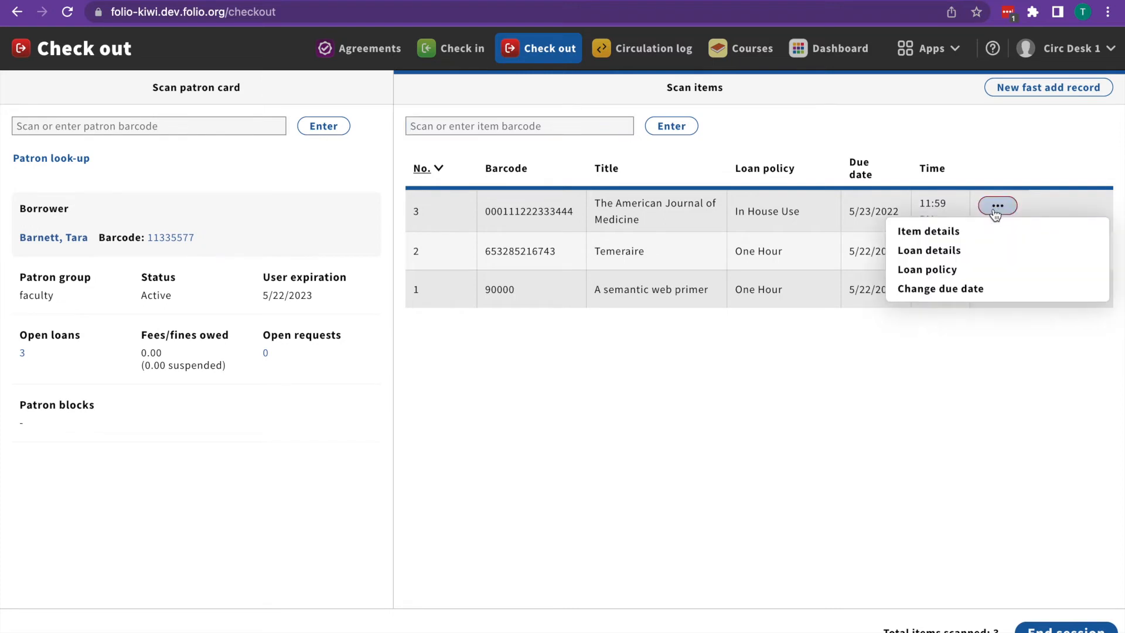
left_click(972, 250)
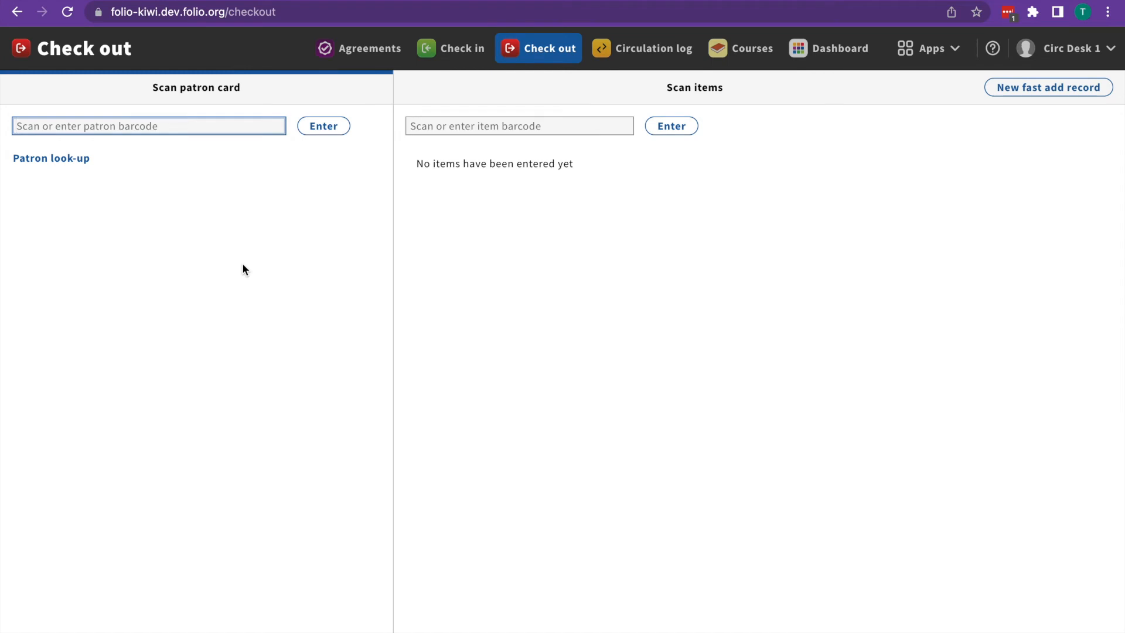
Step: Load the next patron by card barcode and view details of their borrowing block
type("11335577")
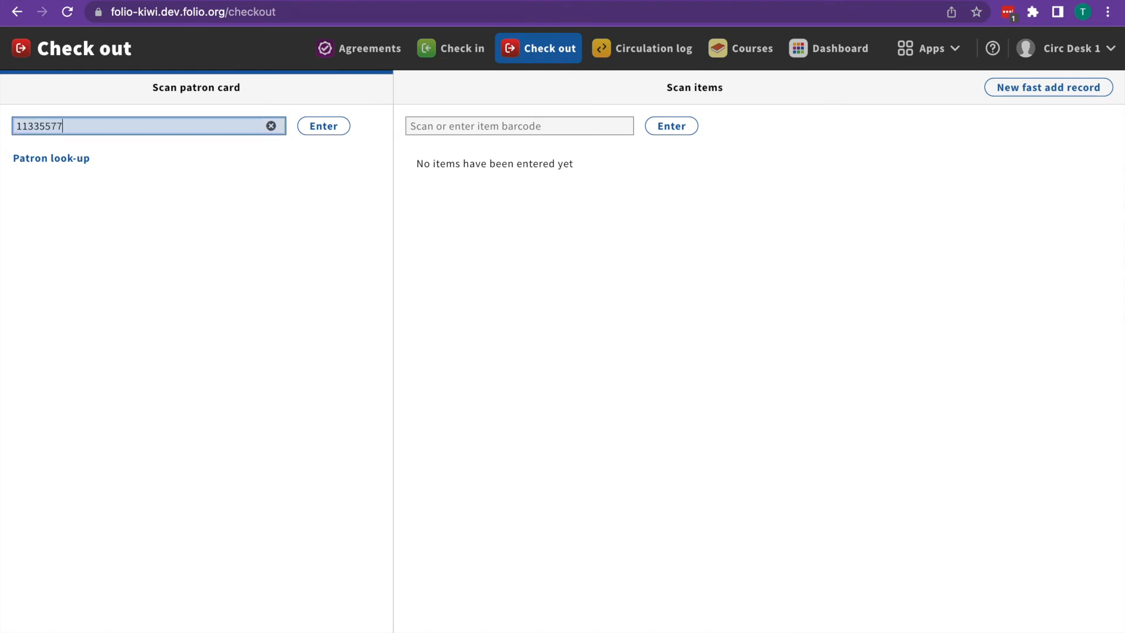
key("Return")
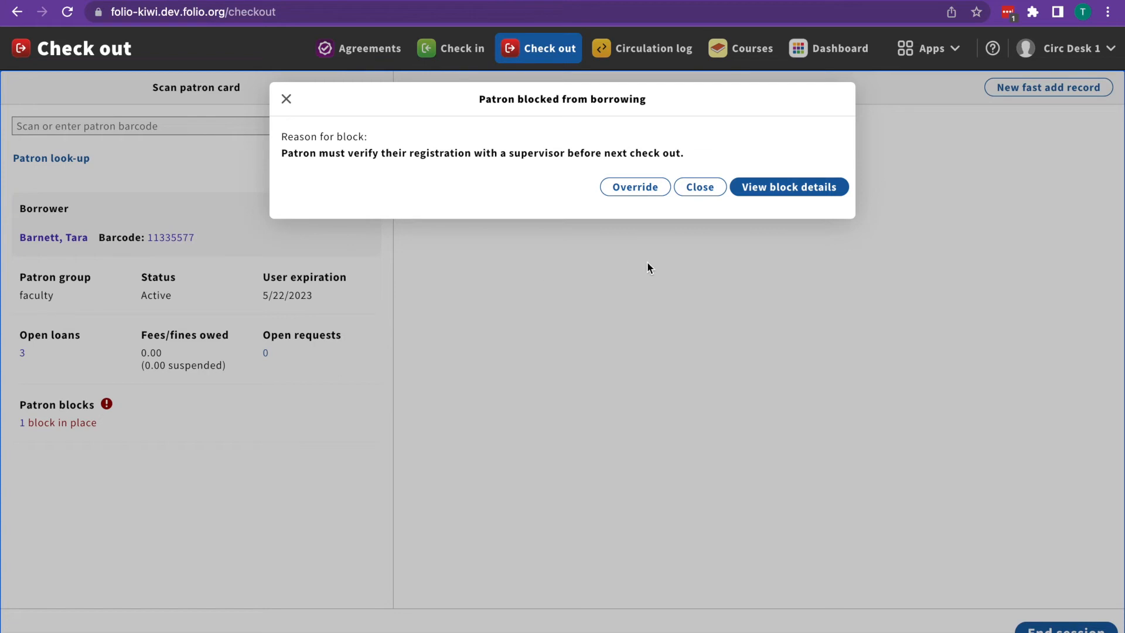
left_click(793, 193)
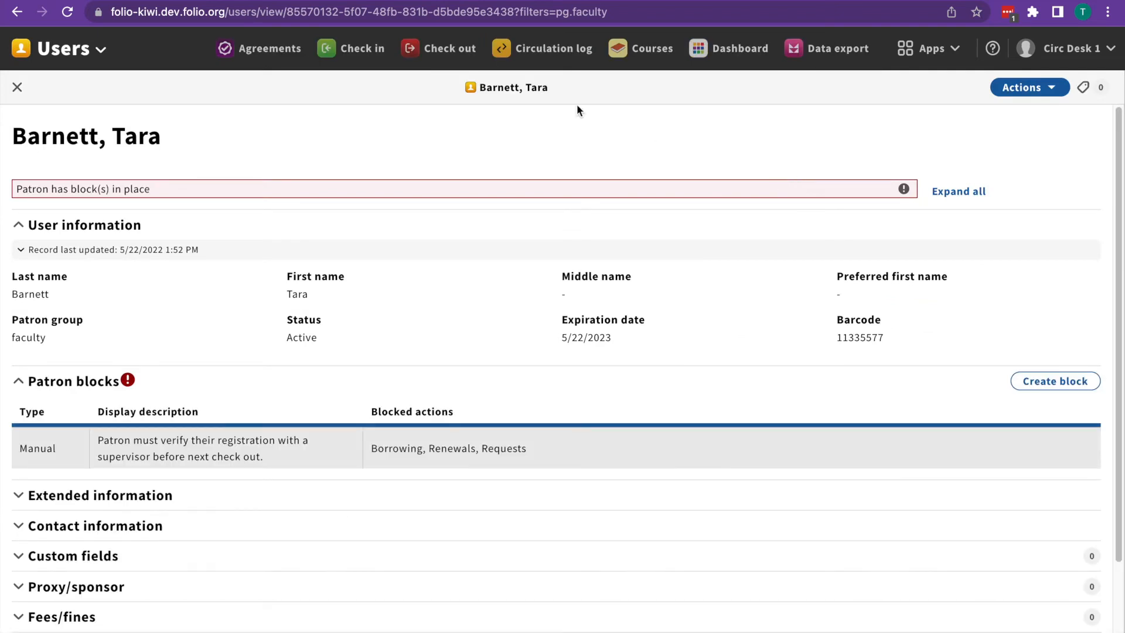
Step: Return to the Check out screen with the blocked patron still loaded
left_click(444, 57)
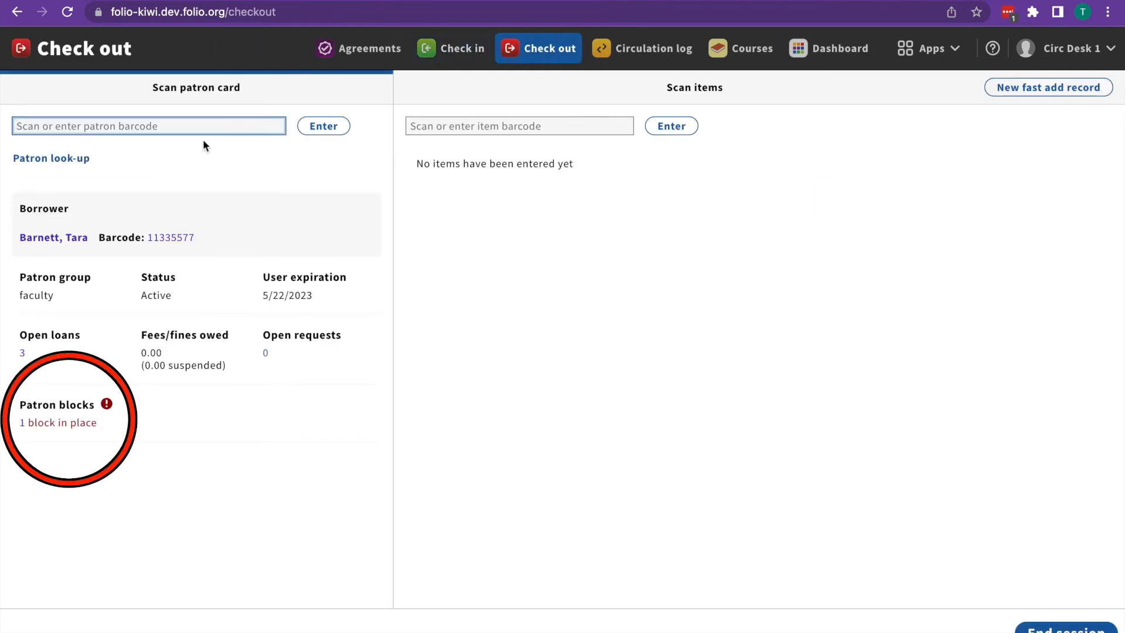
Step: Scan item 22446688 and override the patron block with comment 'Supervisor not available. (tcb)'
left_click(494, 129)
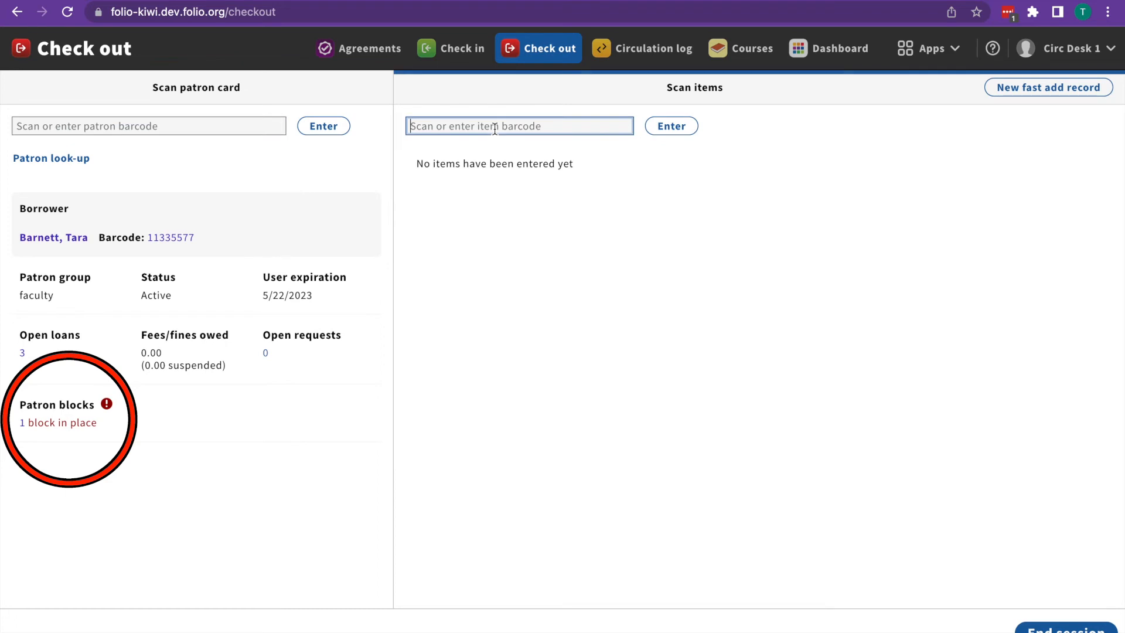
type("22446688")
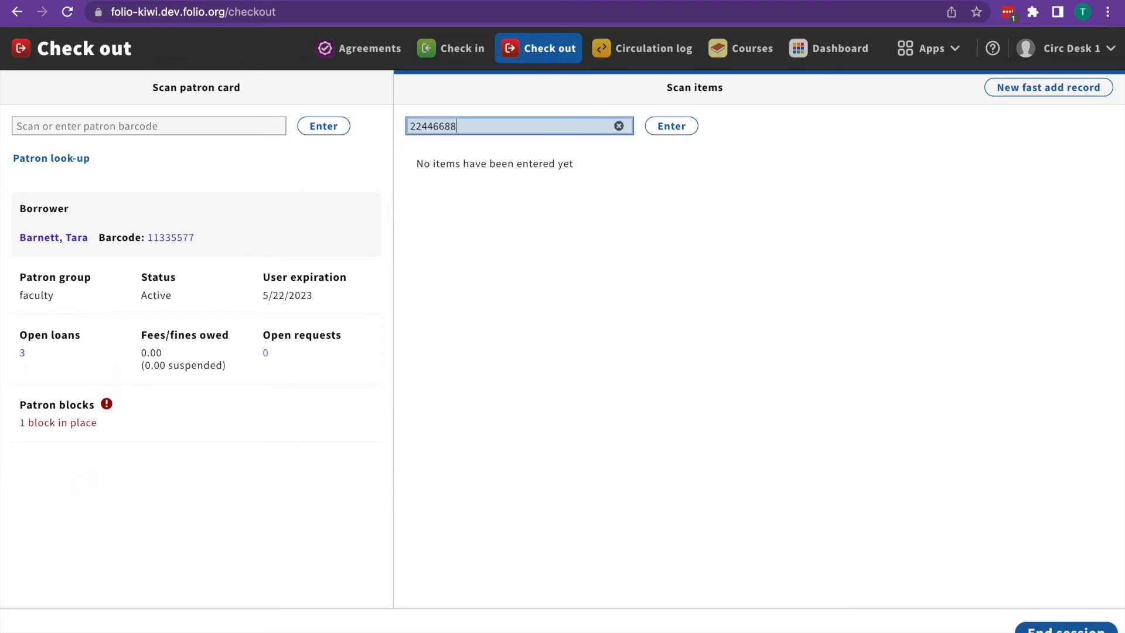
key("Return")
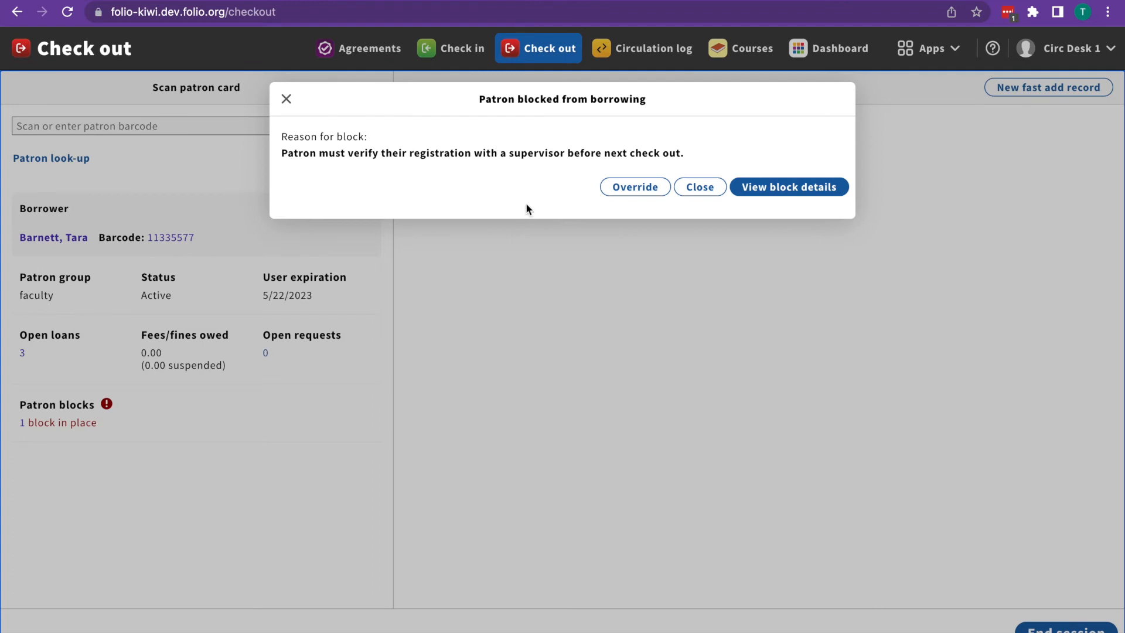
left_click(620, 187)
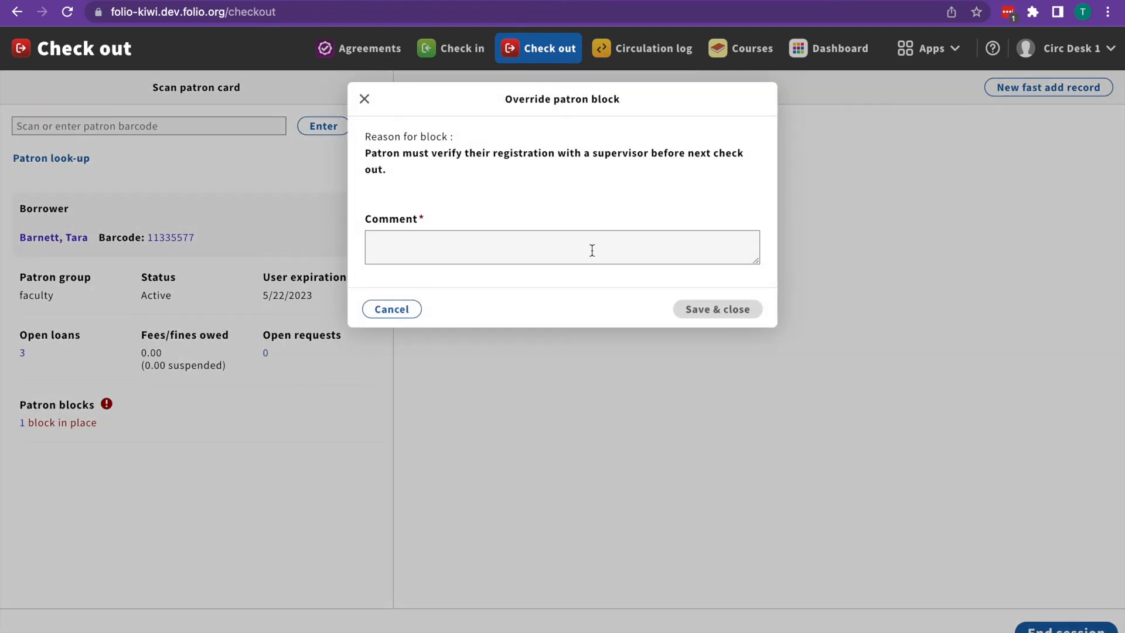
left_click(592, 250)
type("Supervis")
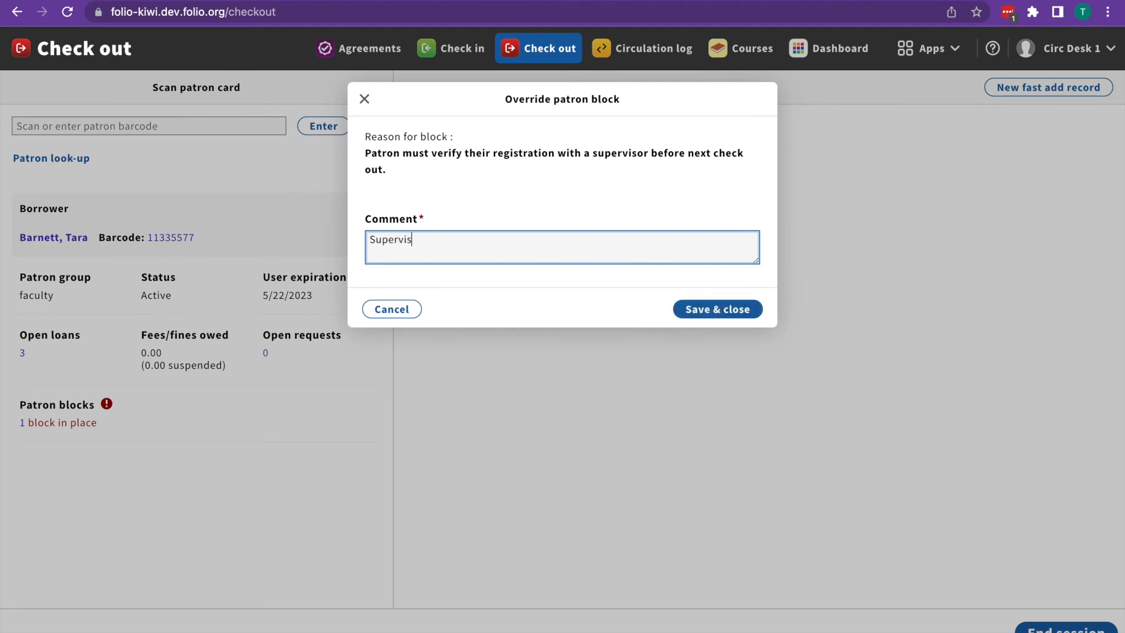
type("or not available. (tcb)")
left_click(708, 311)
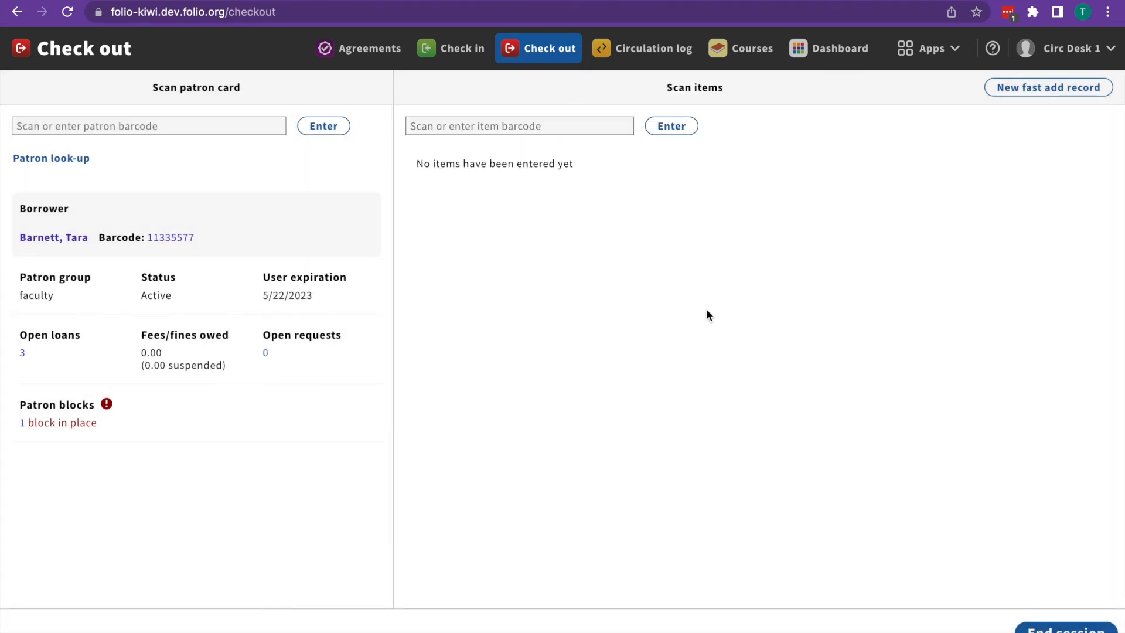
left_click(584, 126)
Step: Check out Momo under the One Hour policy, due 5/22/2022 5:09 PM, and open its actions
type("2244")
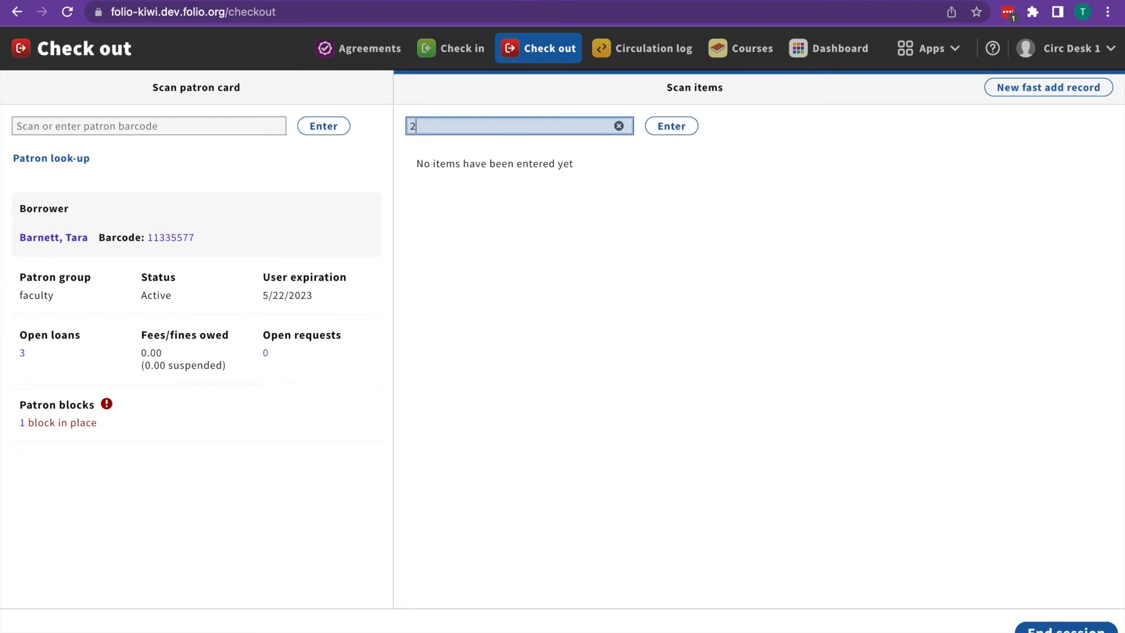
type("6688")
key("Return")
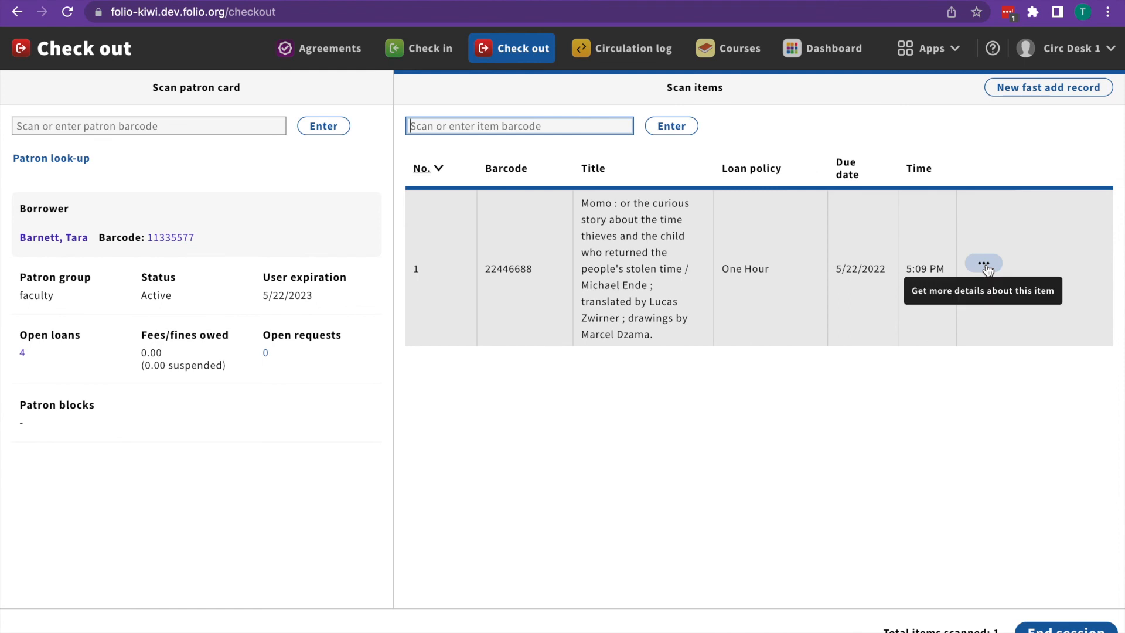
left_click(986, 265)
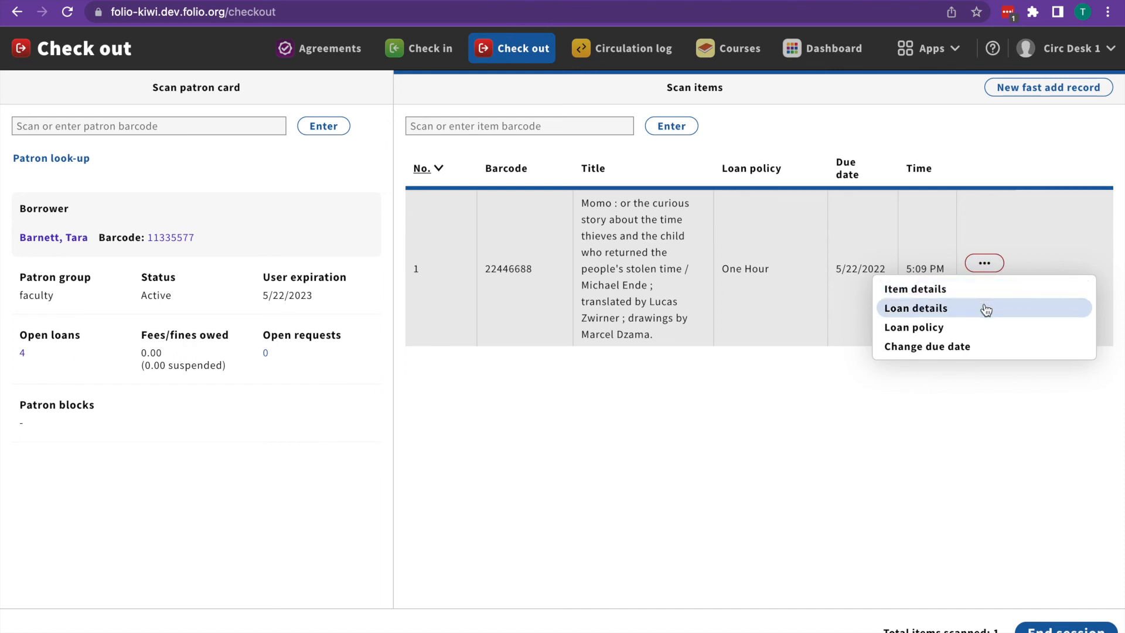
Step: Set the Momo loan's new due date to May 26, 2022 and save the change
left_click(989, 350)
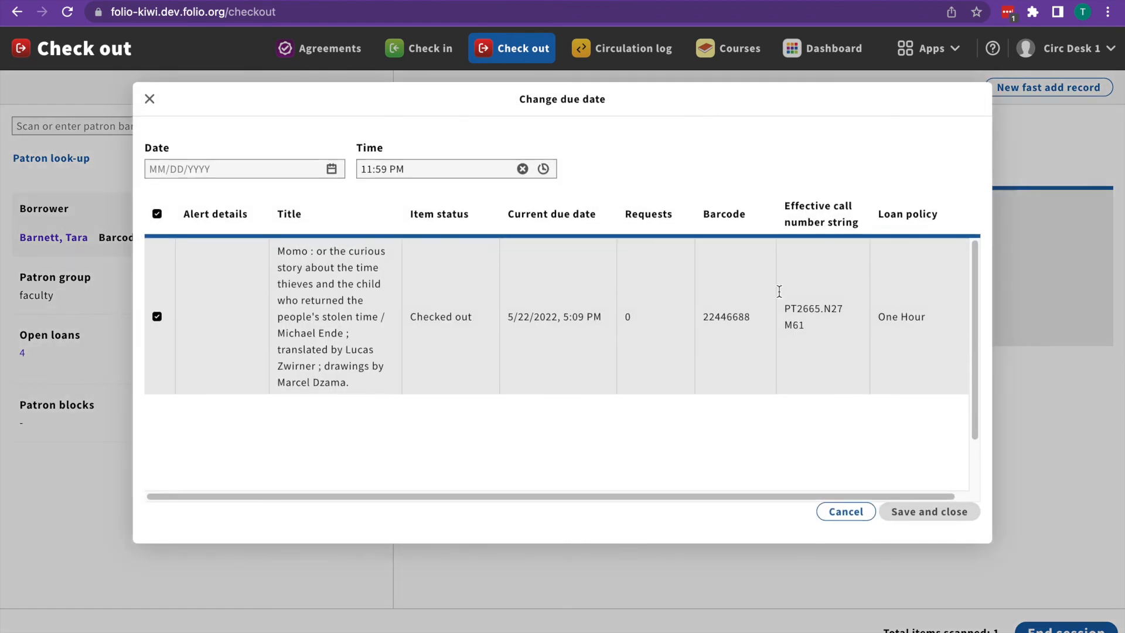
left_click(269, 168)
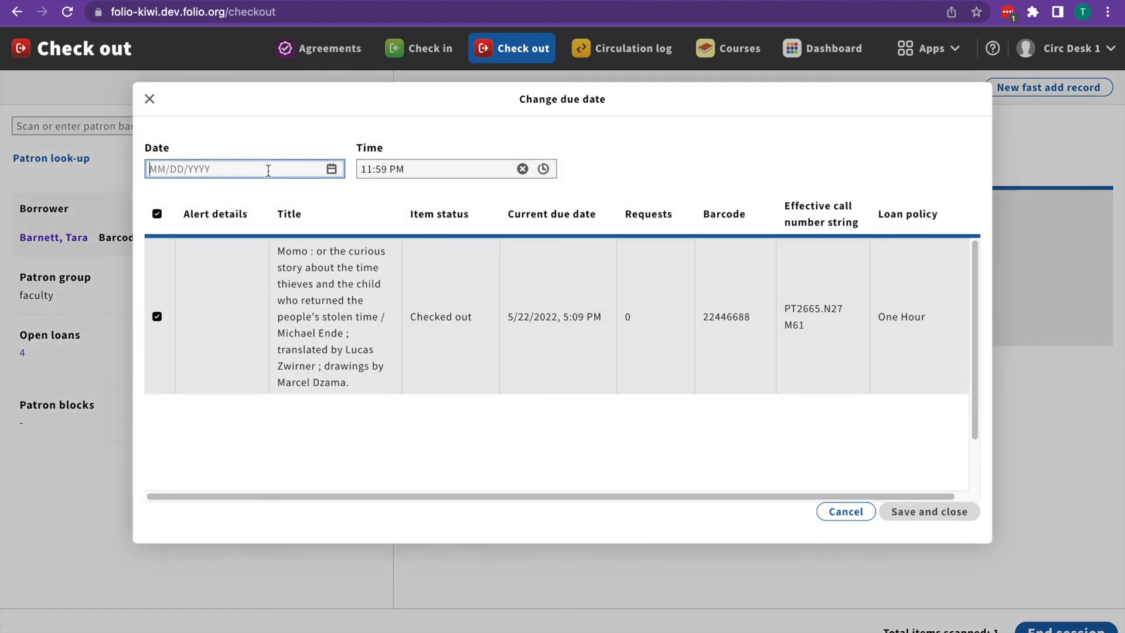
left_click(333, 169)
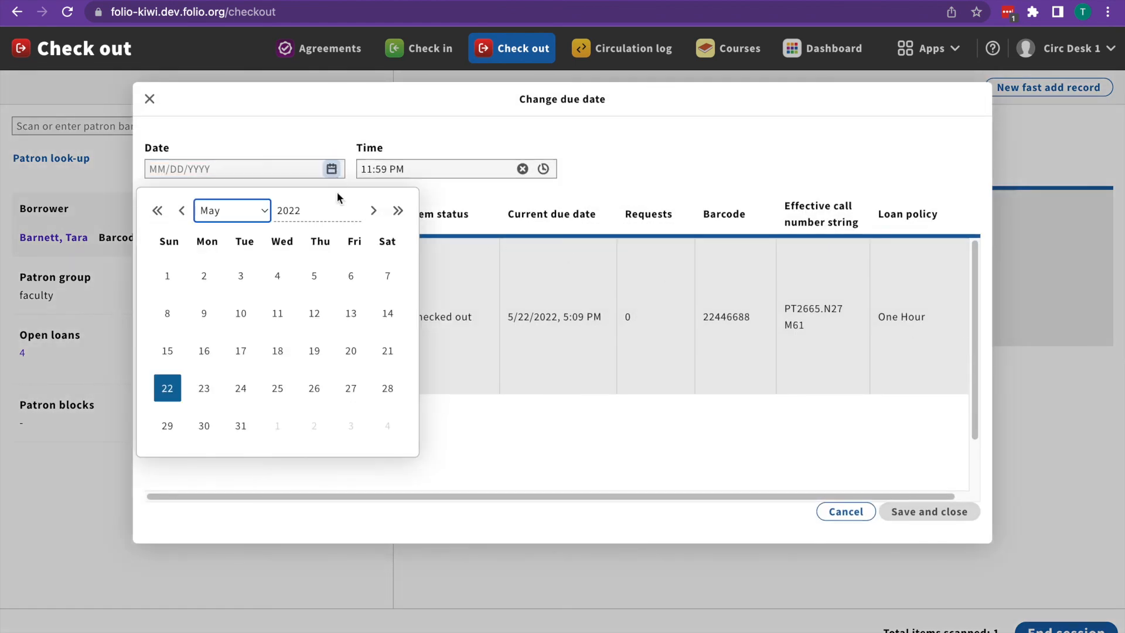
left_click(313, 388)
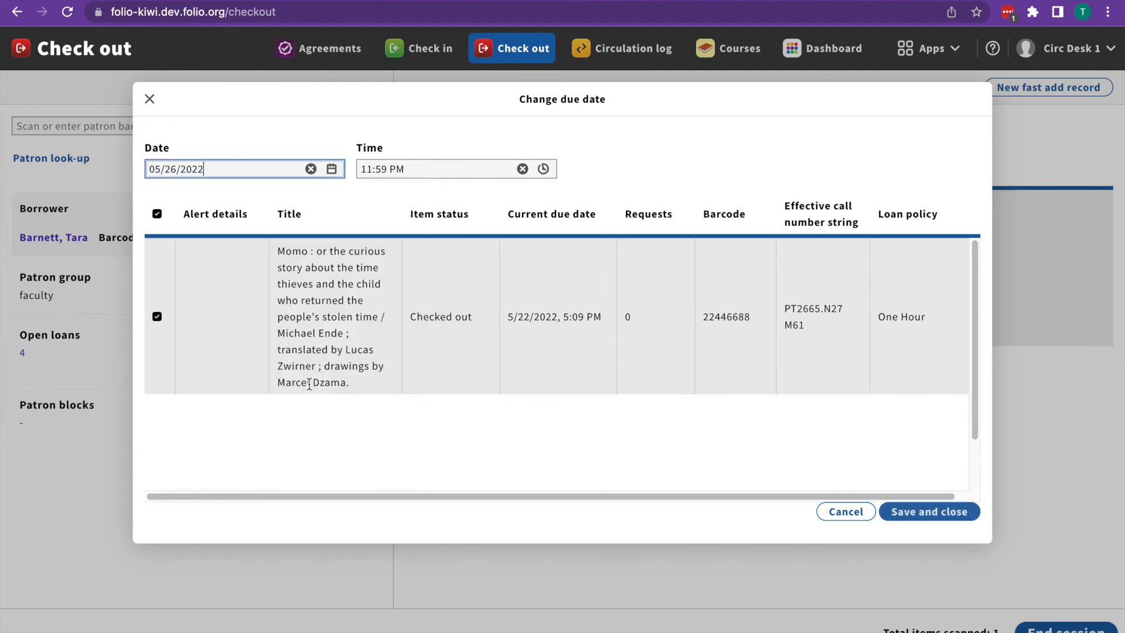
left_click(914, 518)
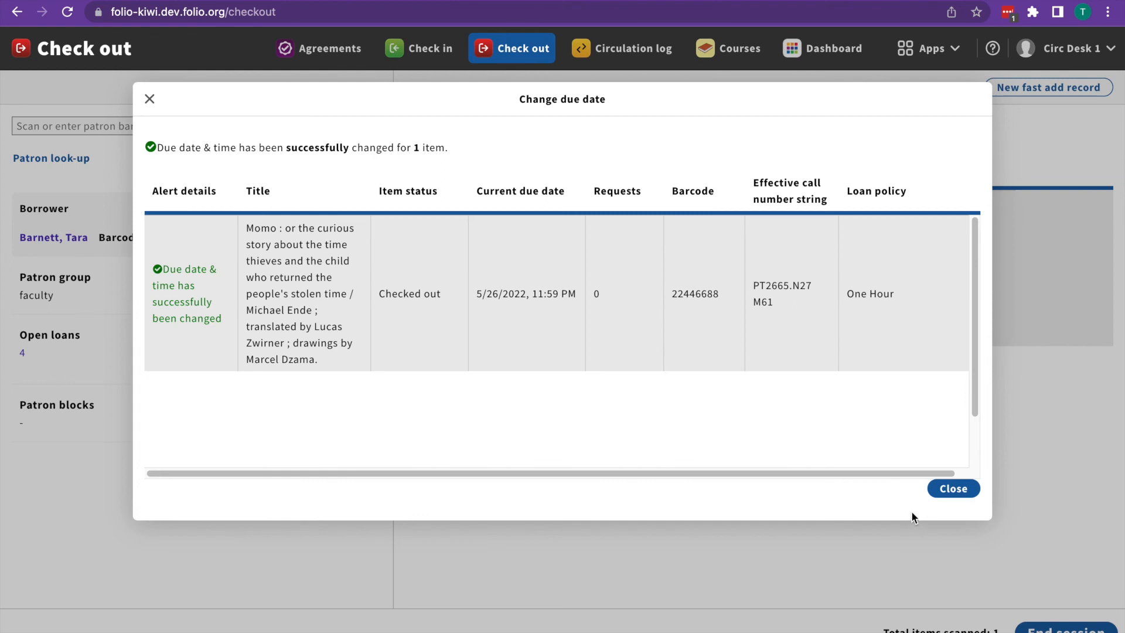
left_click(947, 490)
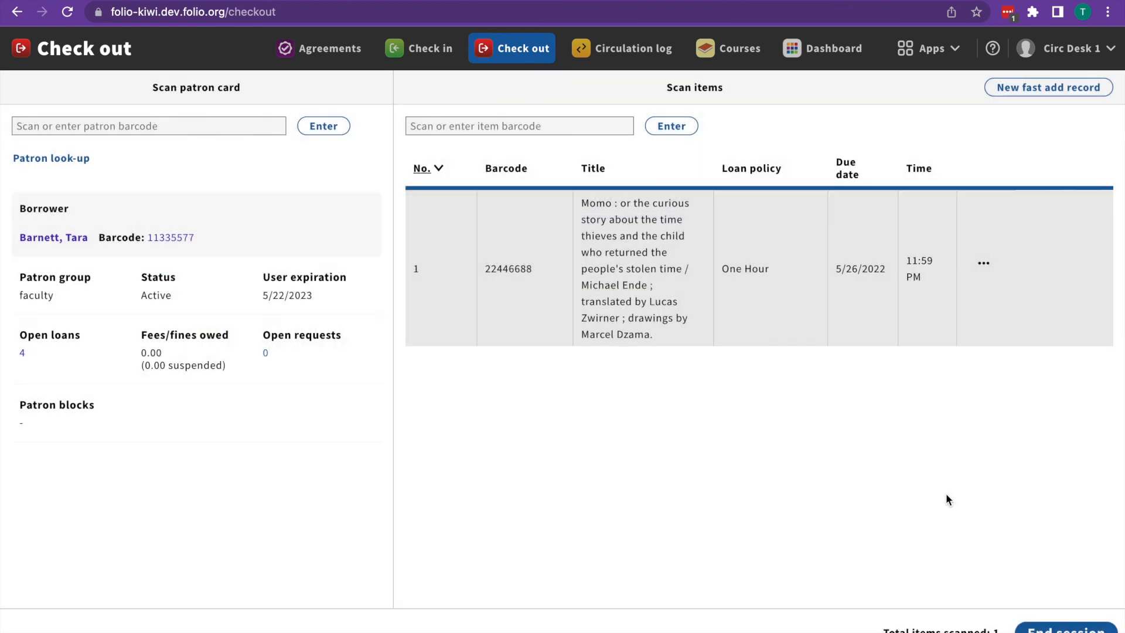